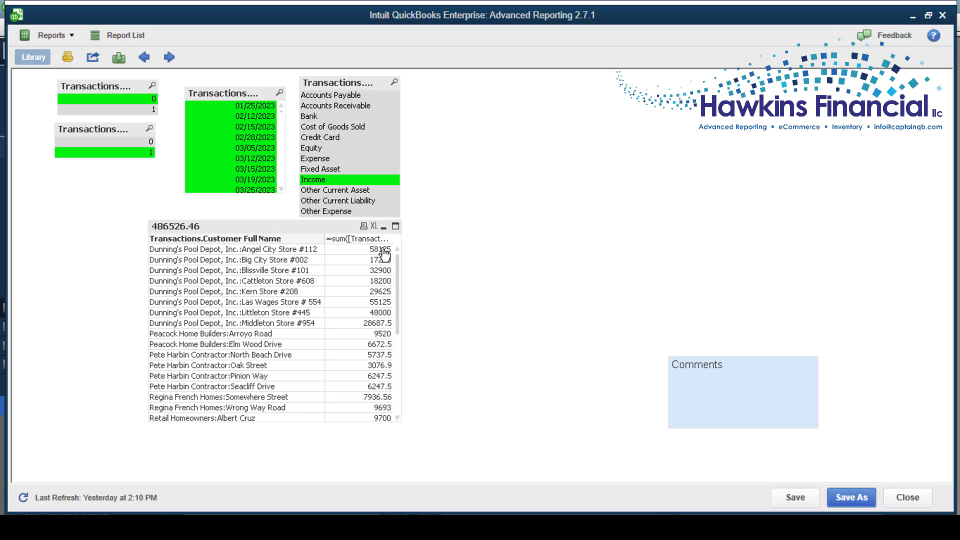
- Label the customer table's sum expression Income and its Transactions.Customer Full Name dimension Customer
right_click(366, 258)
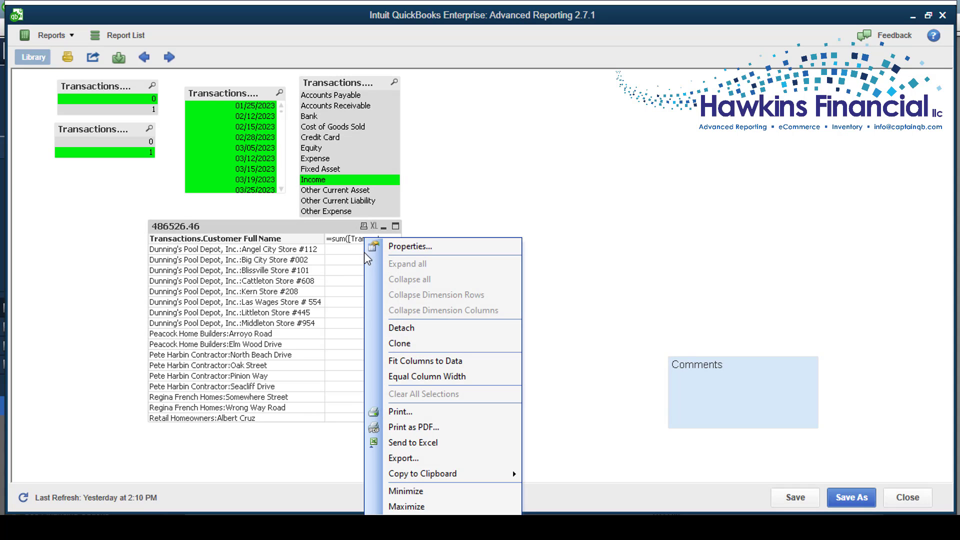
click(393, 248)
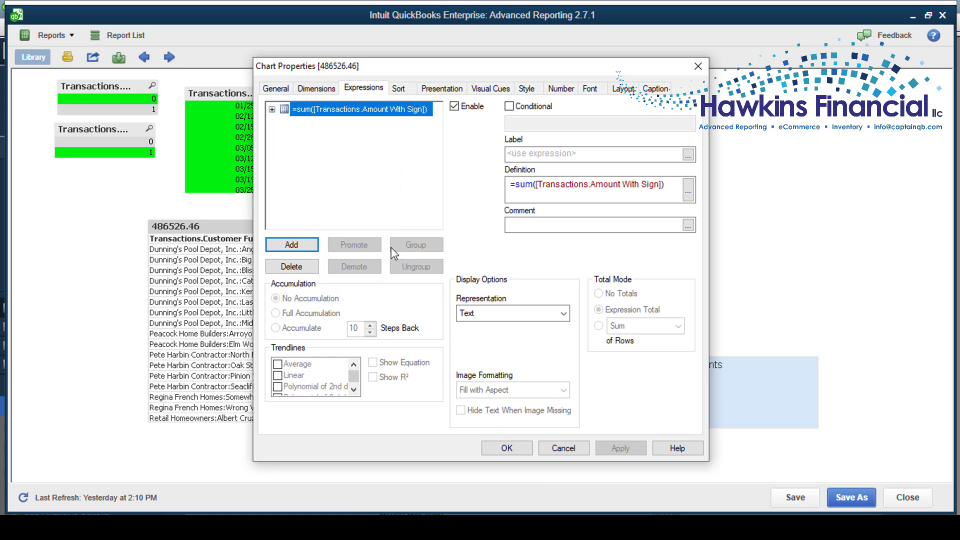
click(545, 154)
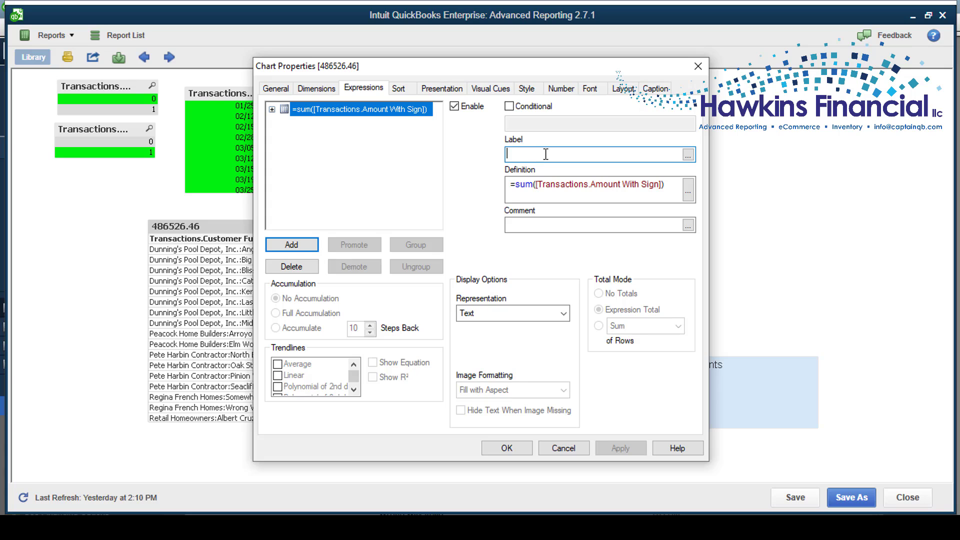
text(Income)
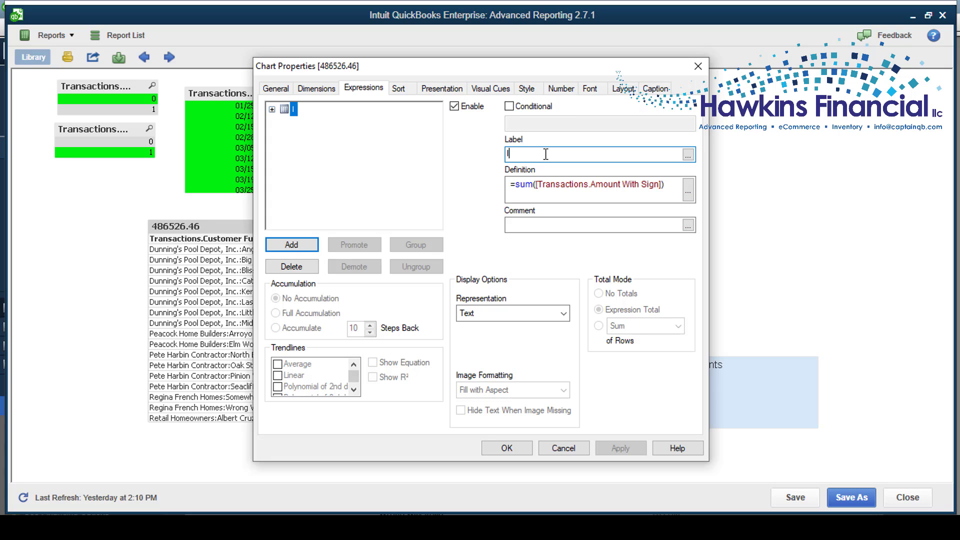
click(316, 89)
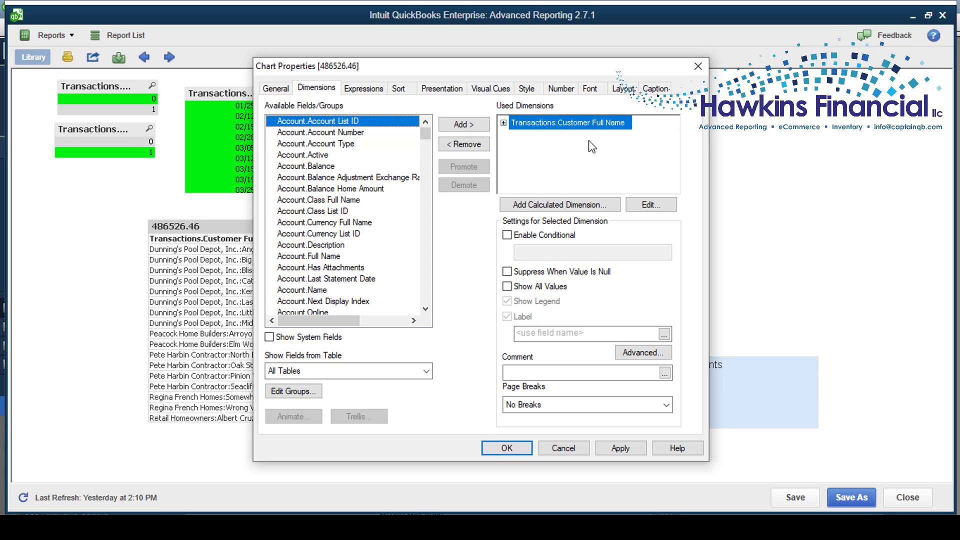
click(563, 335)
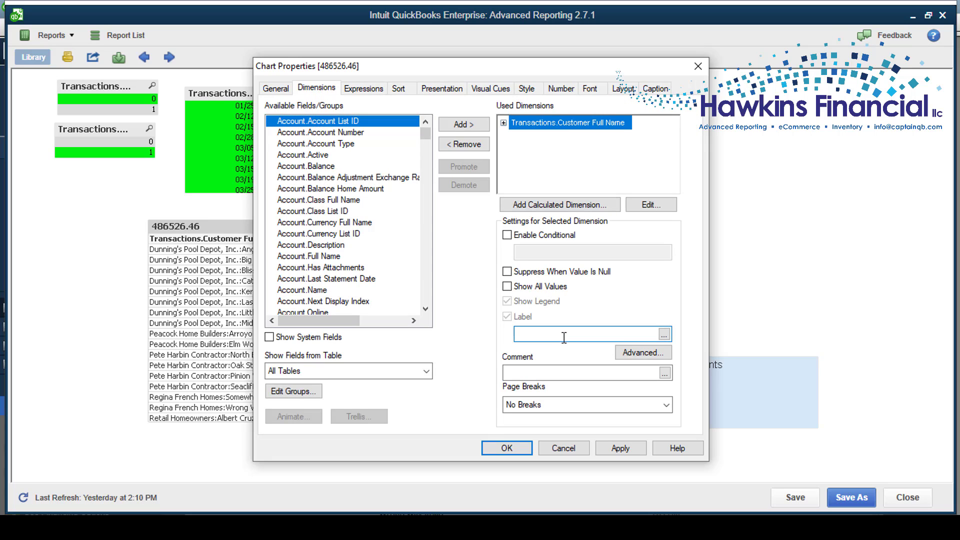
text(Customer)
- Format the Income expression as a number fixed to 2 decimals and apply the chart properties
click(562, 88)
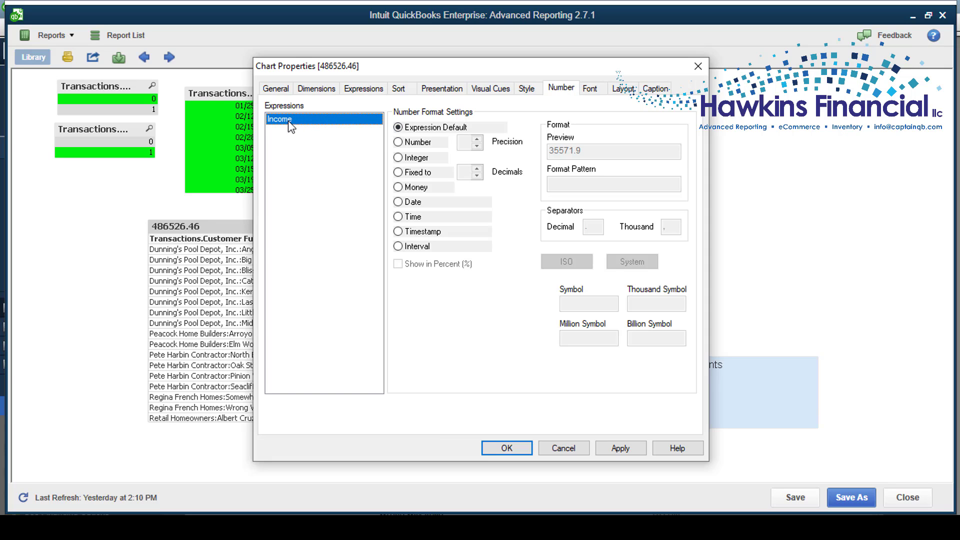
click(405, 174)
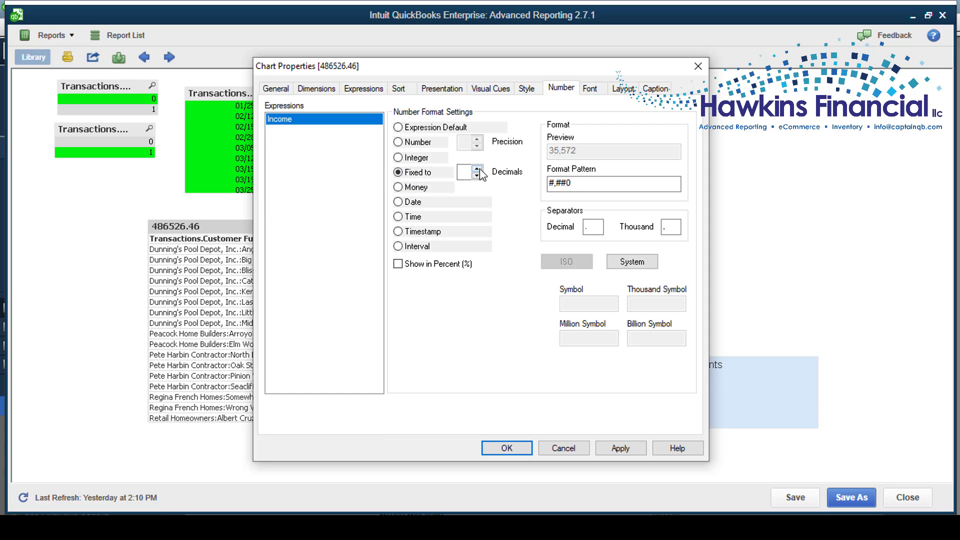
click(477, 169)
click(476, 169)
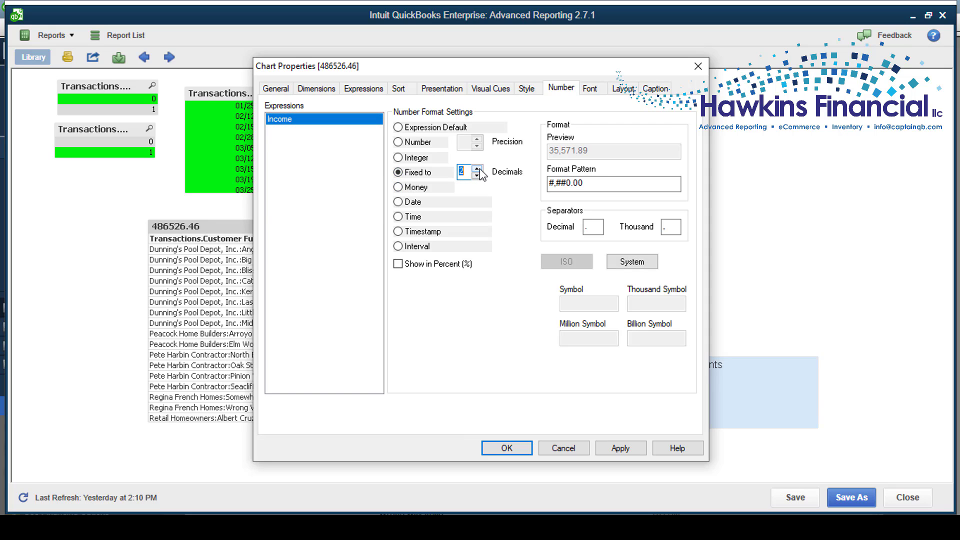
click(506, 449)
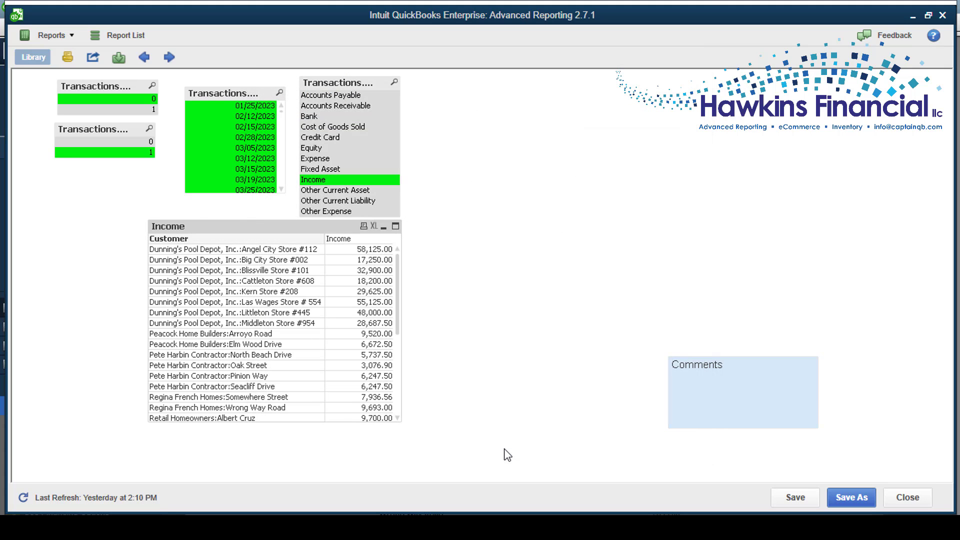
- Turn off sorting by State for the Customer dimension, so the Income table sorts only by text A -> Z
right_click(312, 231)
click(370, 236)
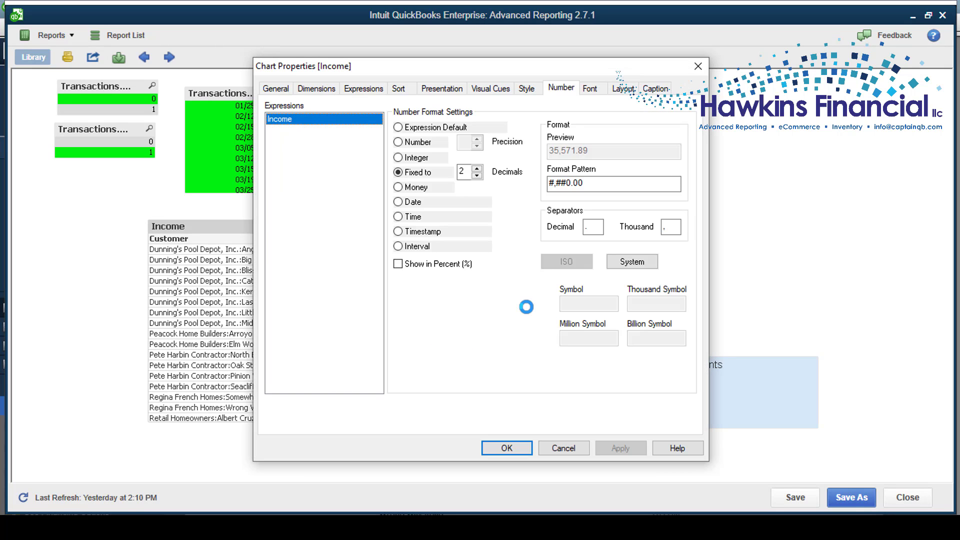
click(400, 88)
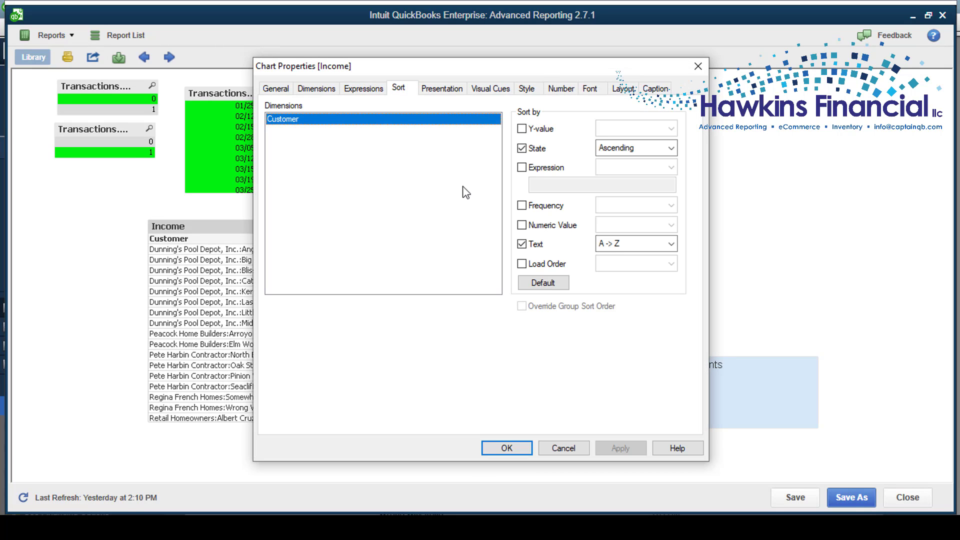
click(534, 150)
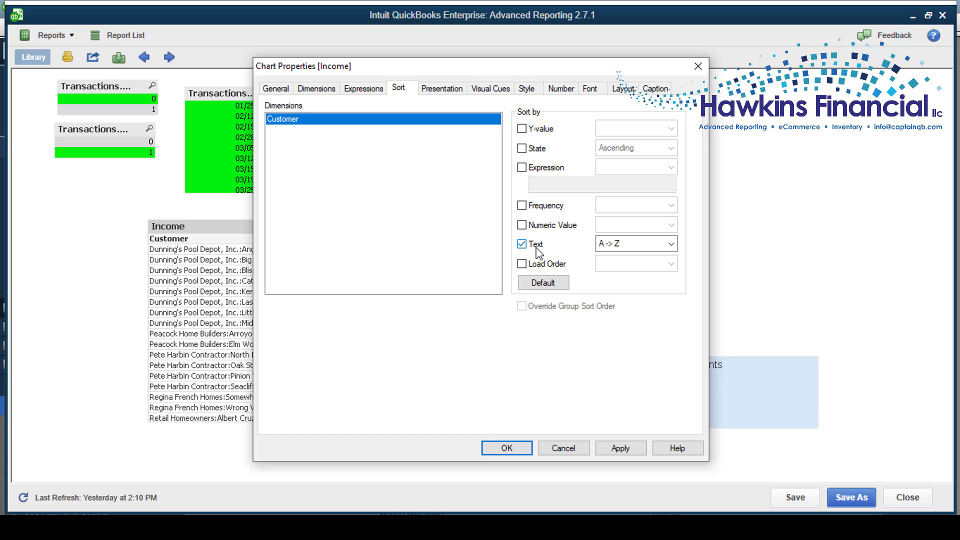
click(514, 447)
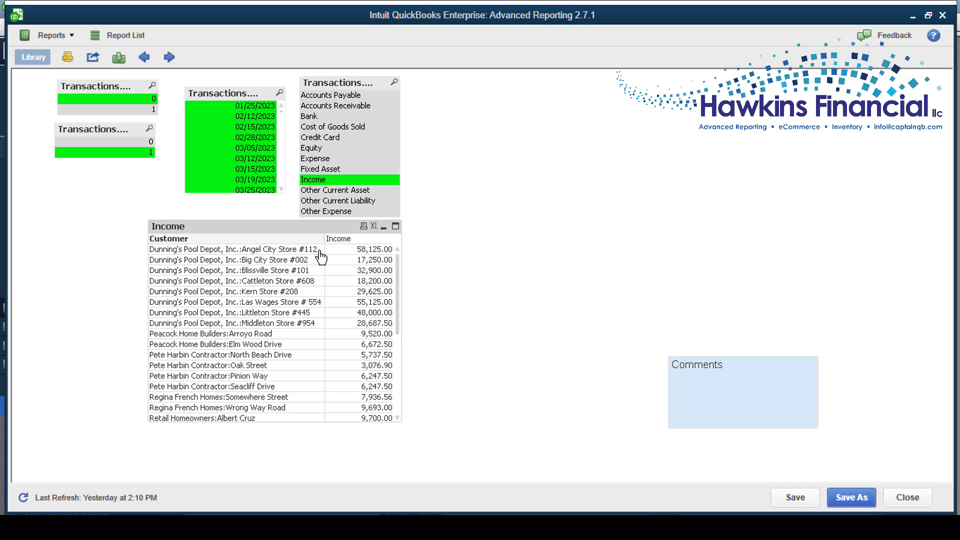
- Add a calculated dimension to the Income table with the expression [Transactions.Sales Rep Entity Full Name]
right_click(295, 235)
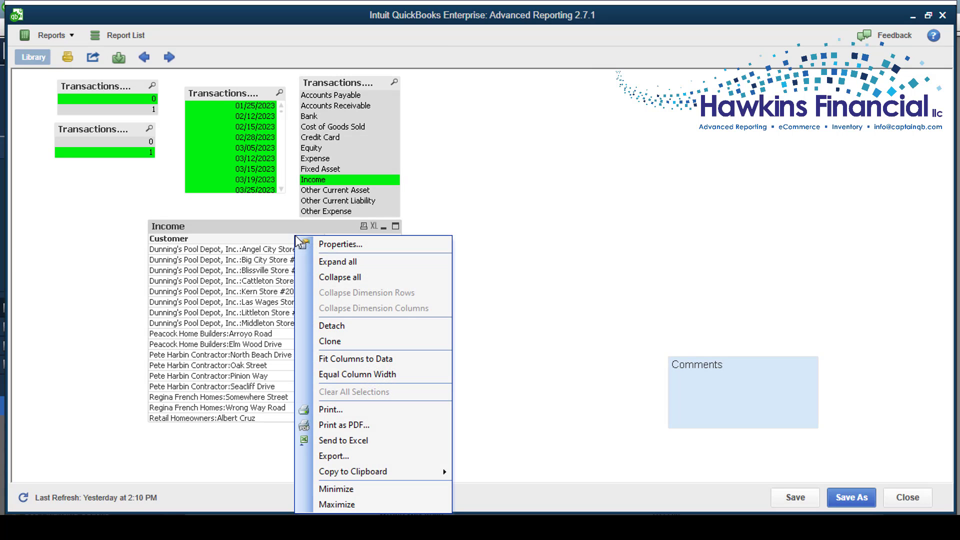
click(308, 243)
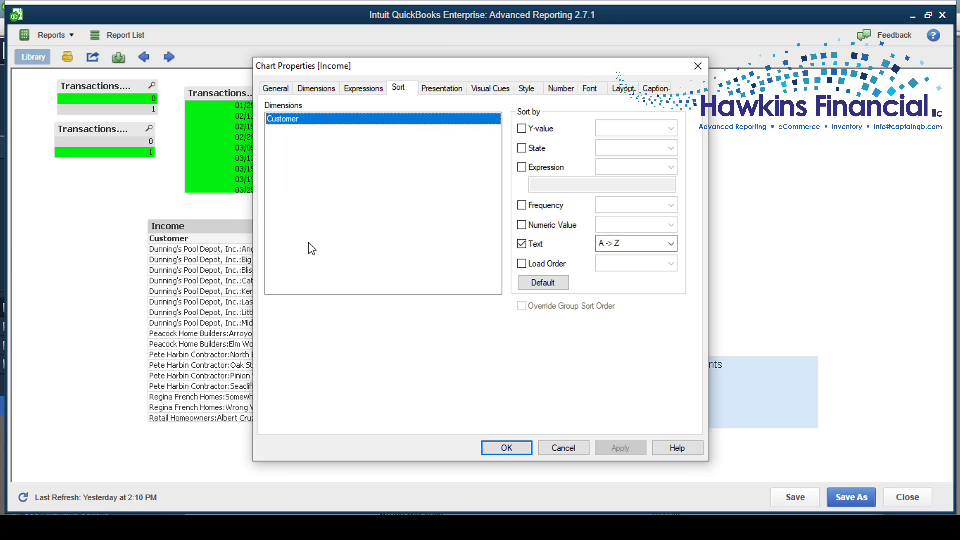
click(314, 90)
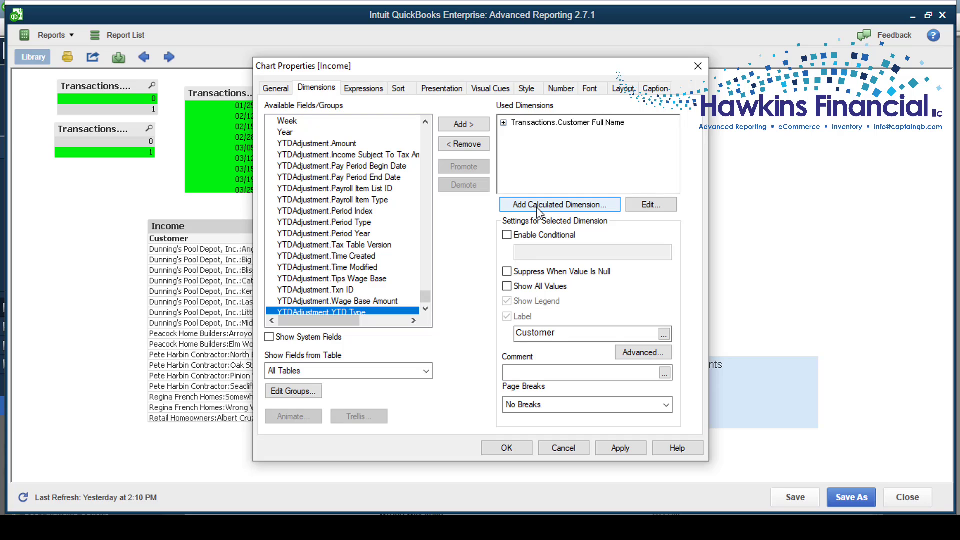
click(537, 206)
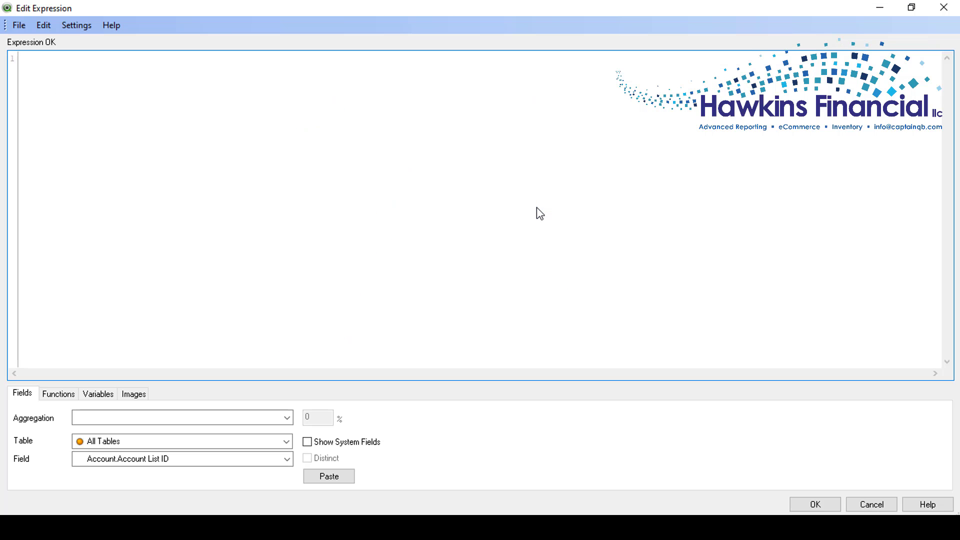
text(tr)
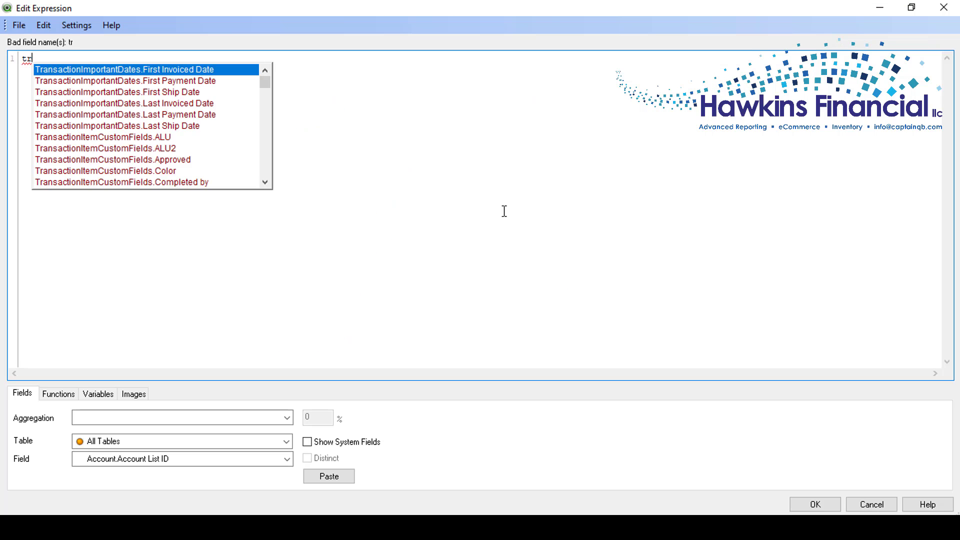
text(ansactions.)
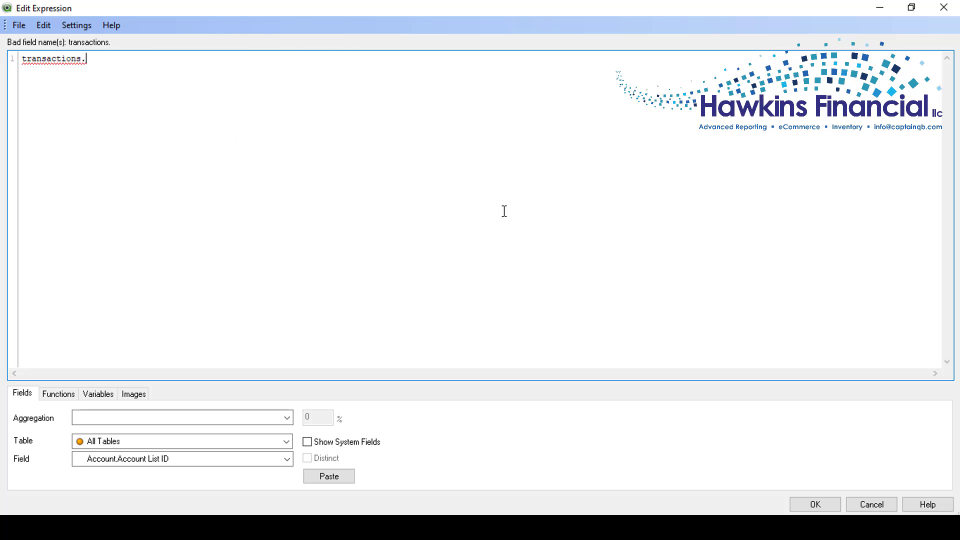
text(sales)
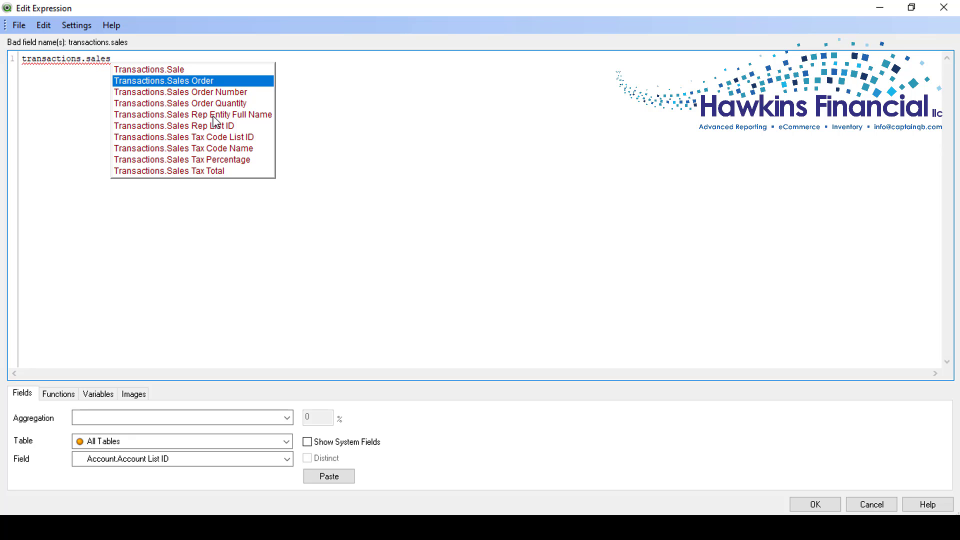
double_click(214, 115)
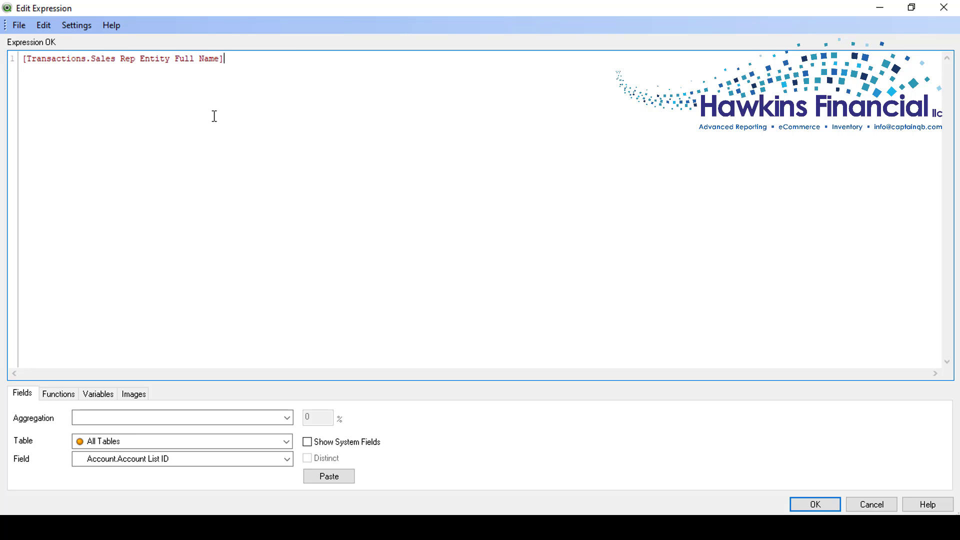
click(805, 503)
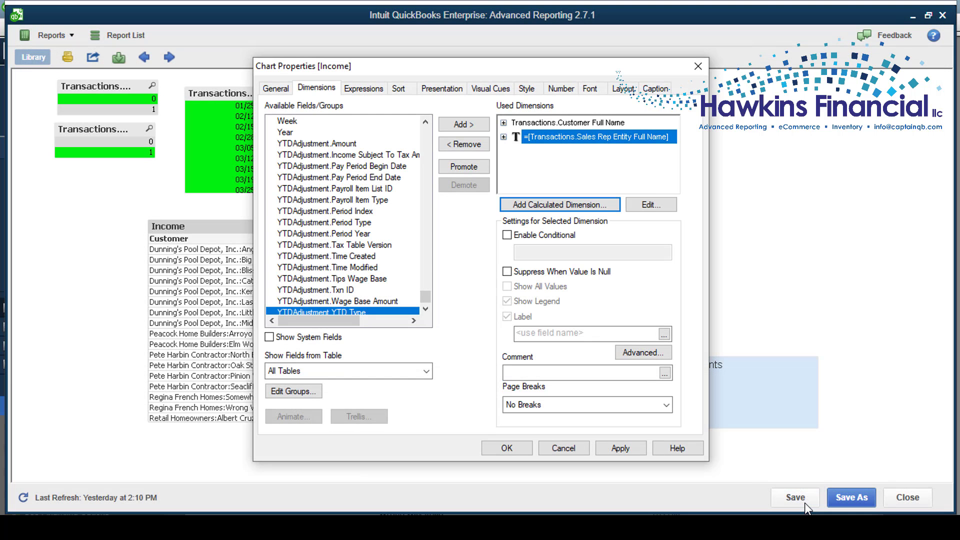
- Label the sales rep dimension Rep, promote it above the customer dimension, and apply the chart properties
click(574, 335)
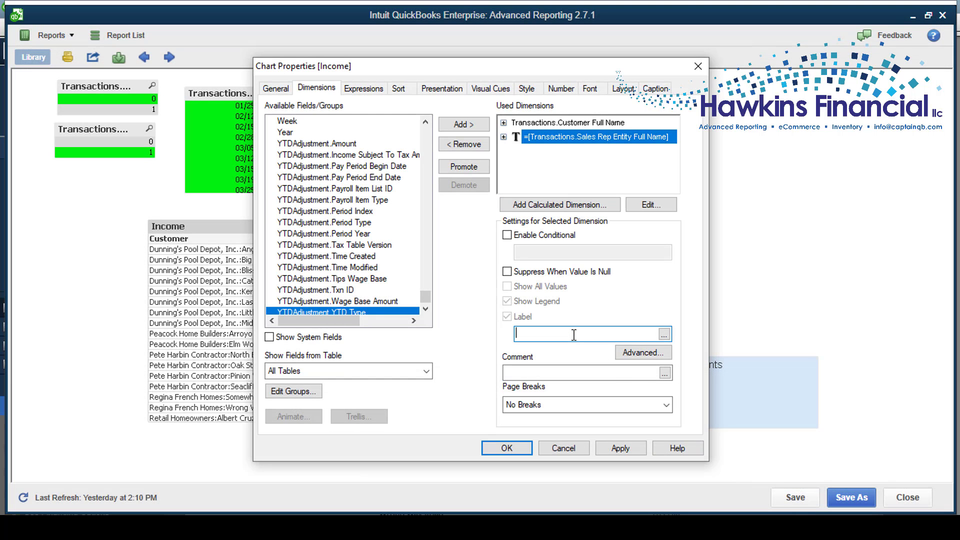
text(Rep)
click(464, 167)
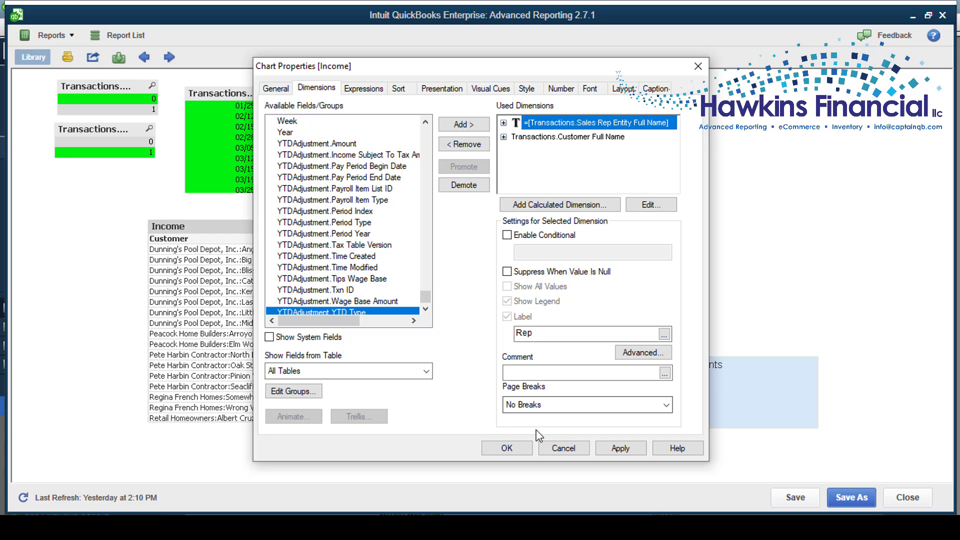
click(515, 447)
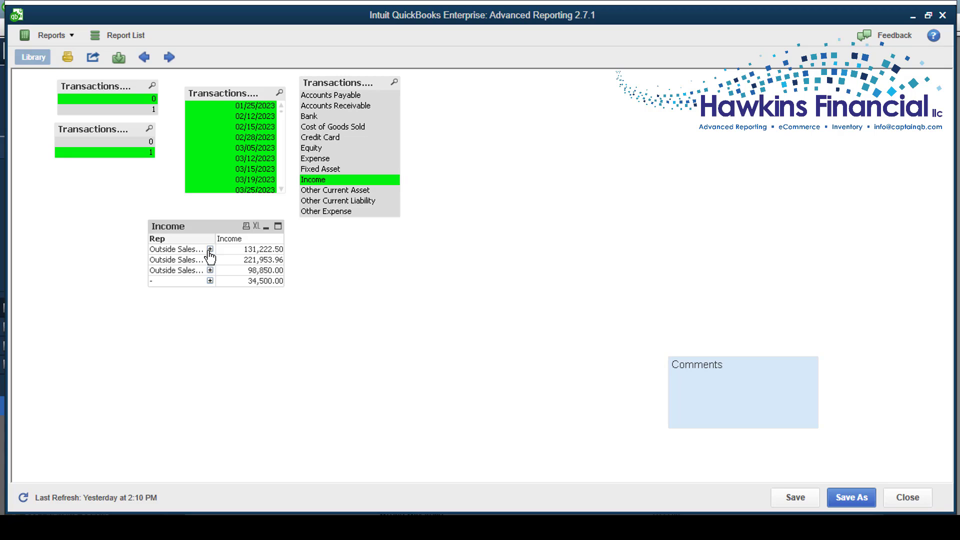
- Expand all rep rows in the Income table to list the customers under each rep
right_click(181, 255)
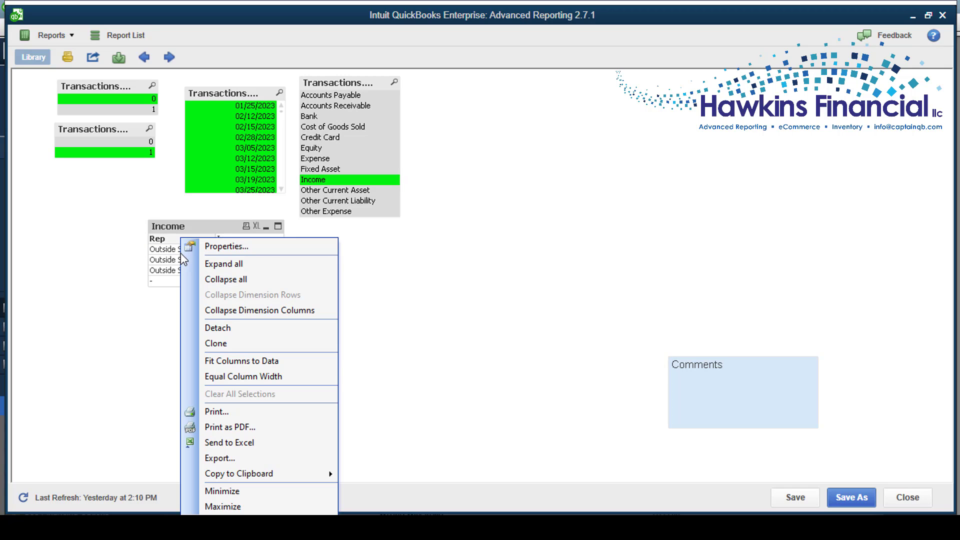
click(218, 265)
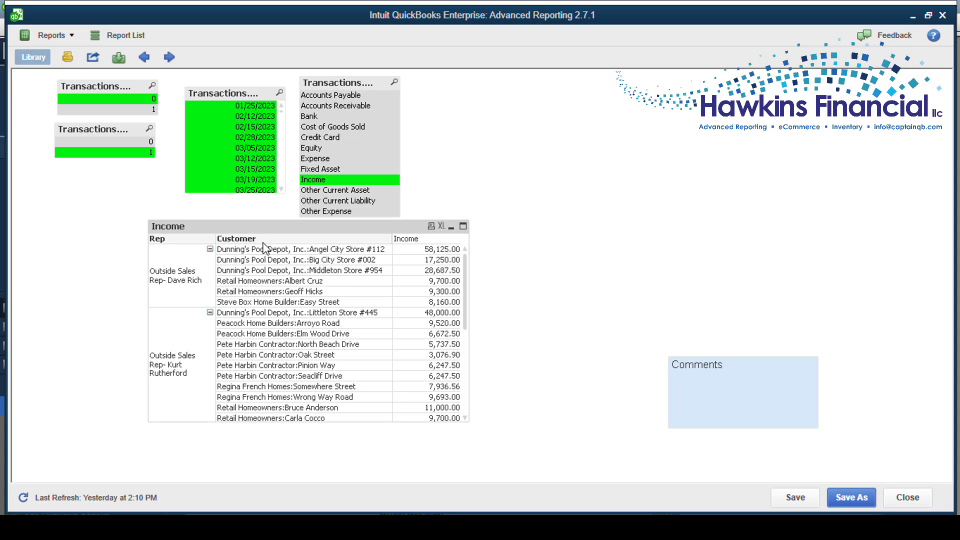
- Move the Customer column ahead of Rep and back again, fitting the Rep column's width to its contents in between
drag(269, 241, 176, 256)
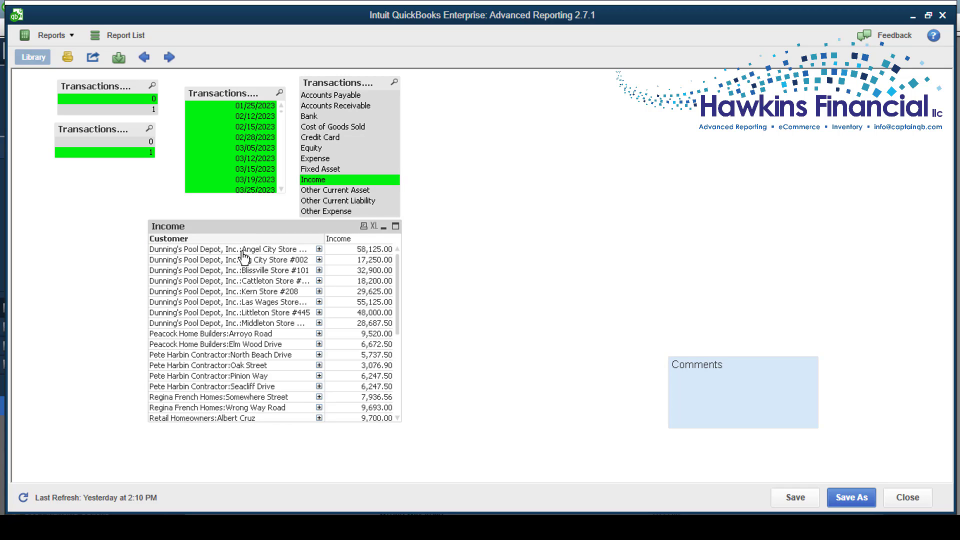
click(319, 249)
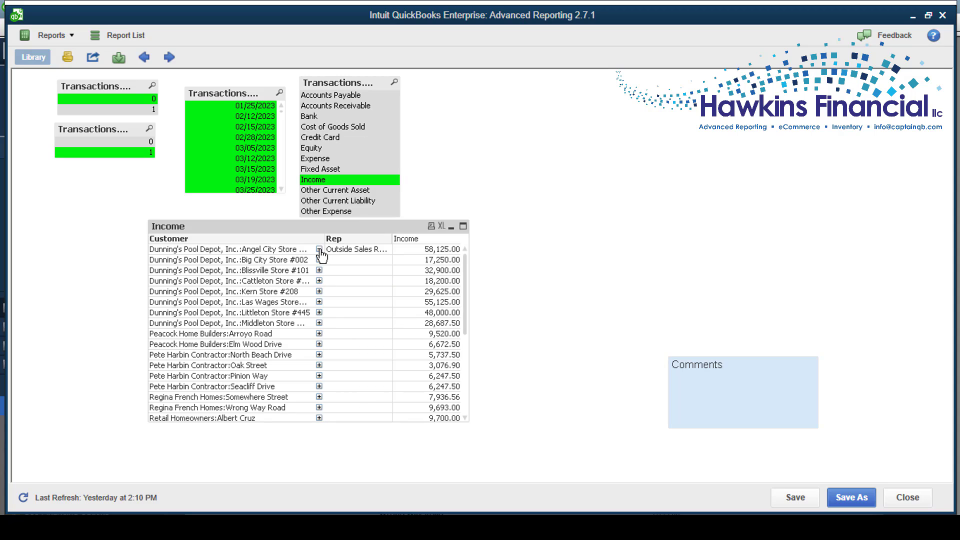
double_click(392, 238)
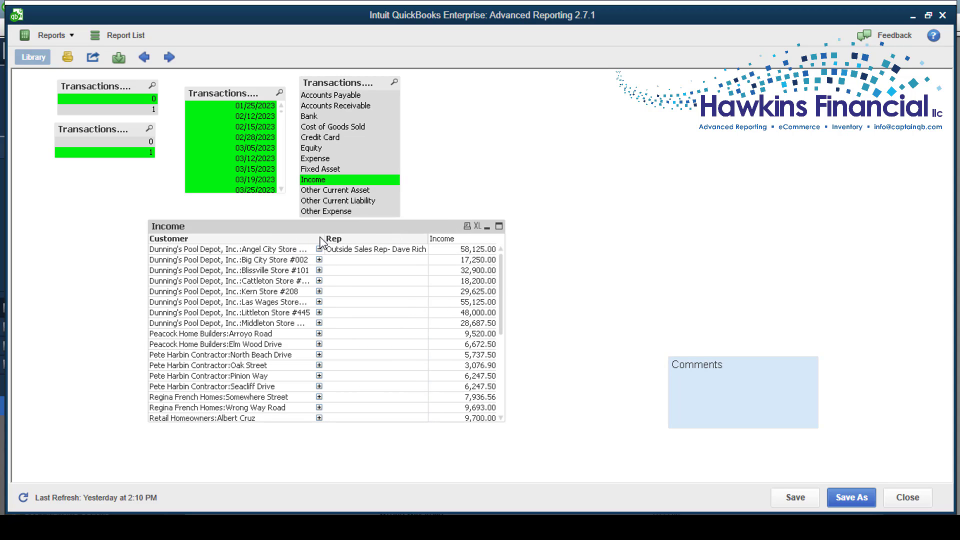
drag(334, 240, 198, 278)
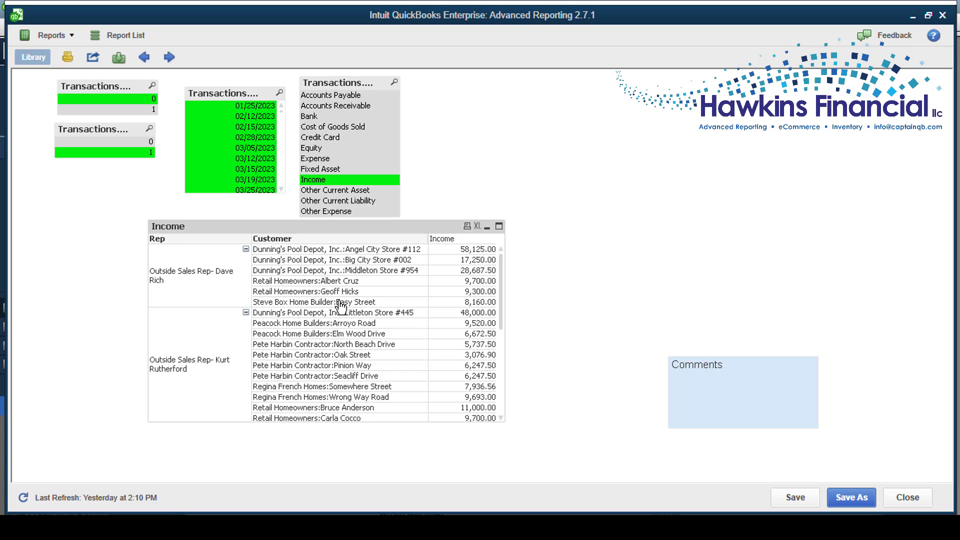
- Add a calculated dimension to the Income table with the expression [Transactions.Item Full Name]
right_click(340, 274)
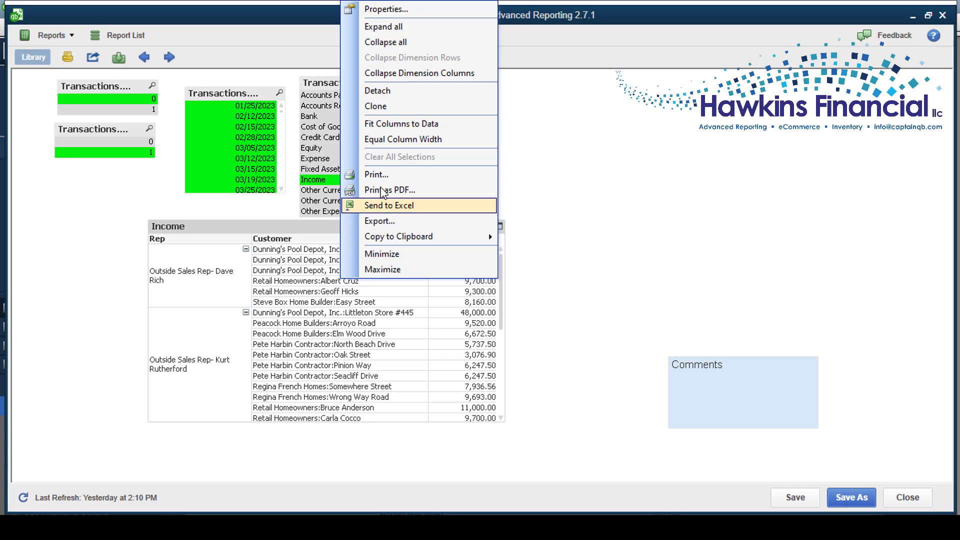
click(410, 10)
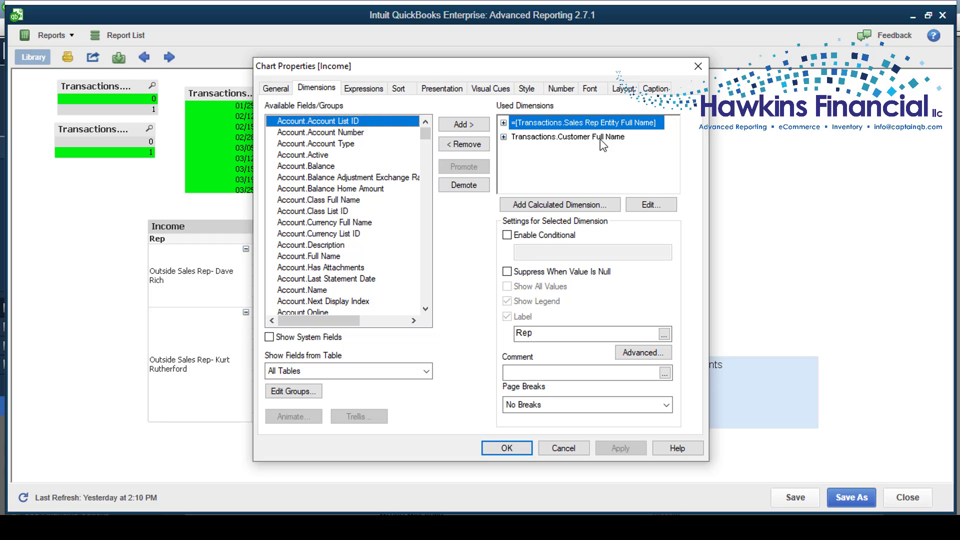
click(532, 207)
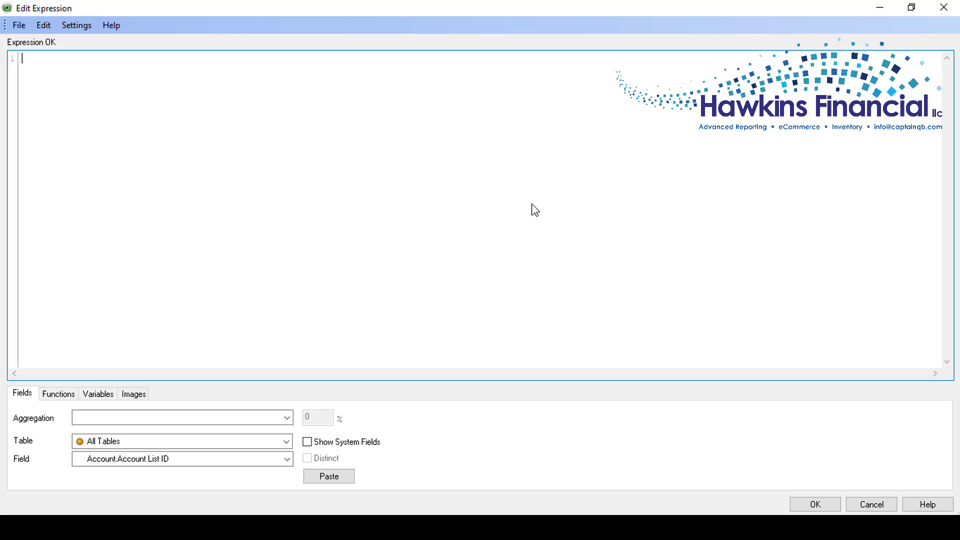
text(trasnaction)
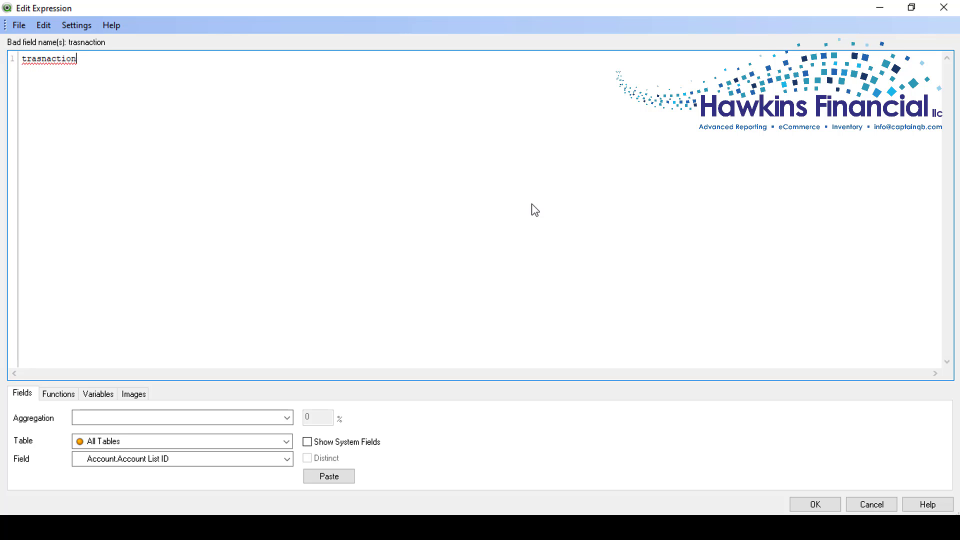
key(BackSpace)
key(BackSpace)
key(BackSpace)
key(BackSpace)
key(BackSpace)
key(BackSpace)
key(BackSpace)
key(BackSpace)
text(nsac)
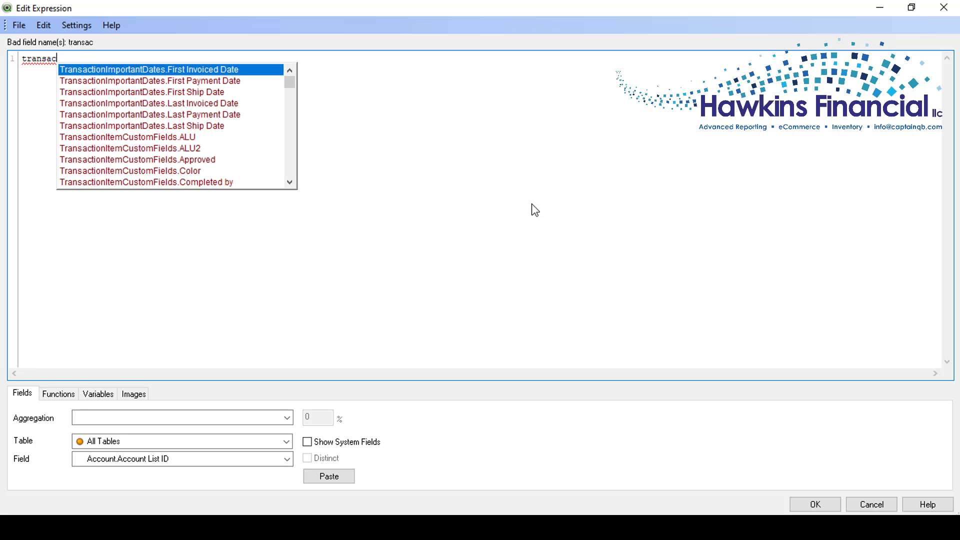
text(tions.item)
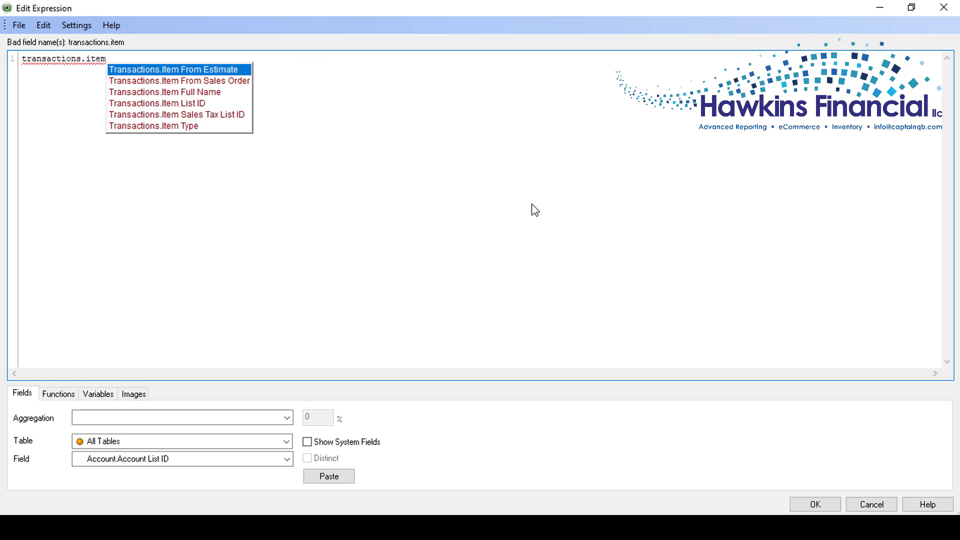
click(157, 93)
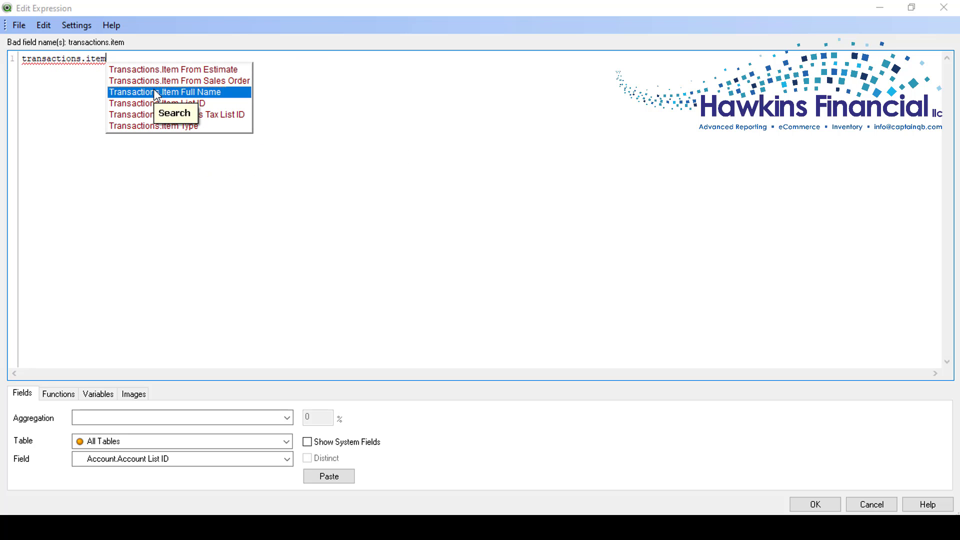
click(156, 93)
click(805, 504)
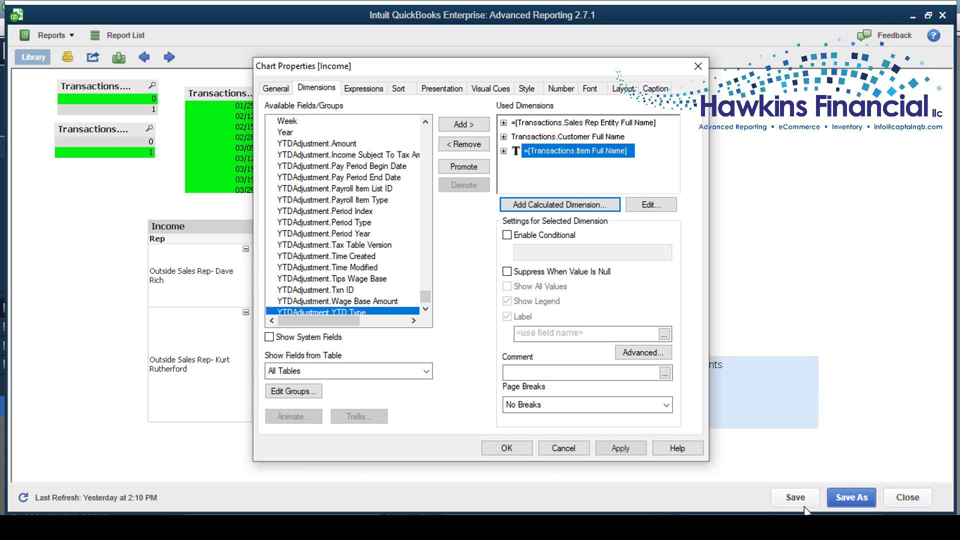
- Label the item full name dimension Item and confirm the chart properties
click(546, 333)
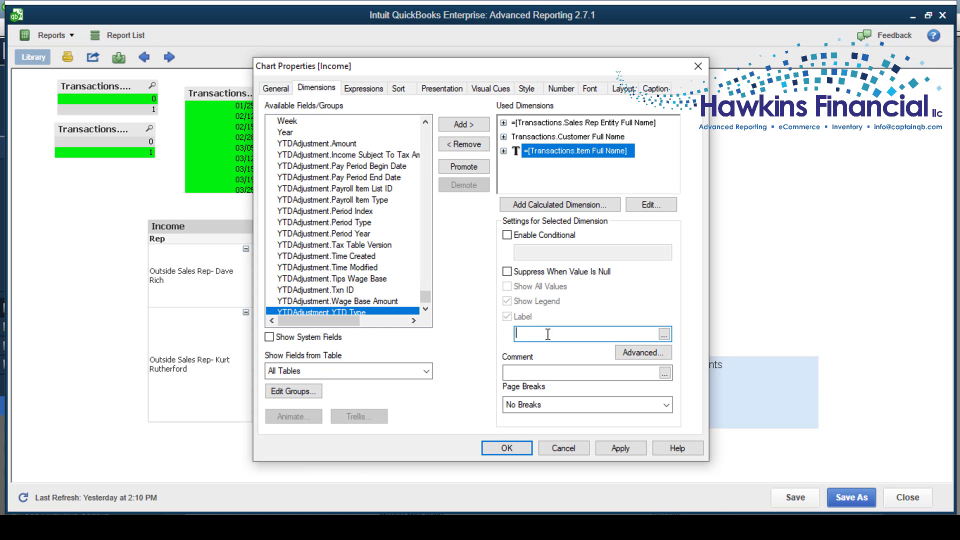
text(Item)
click(507, 447)
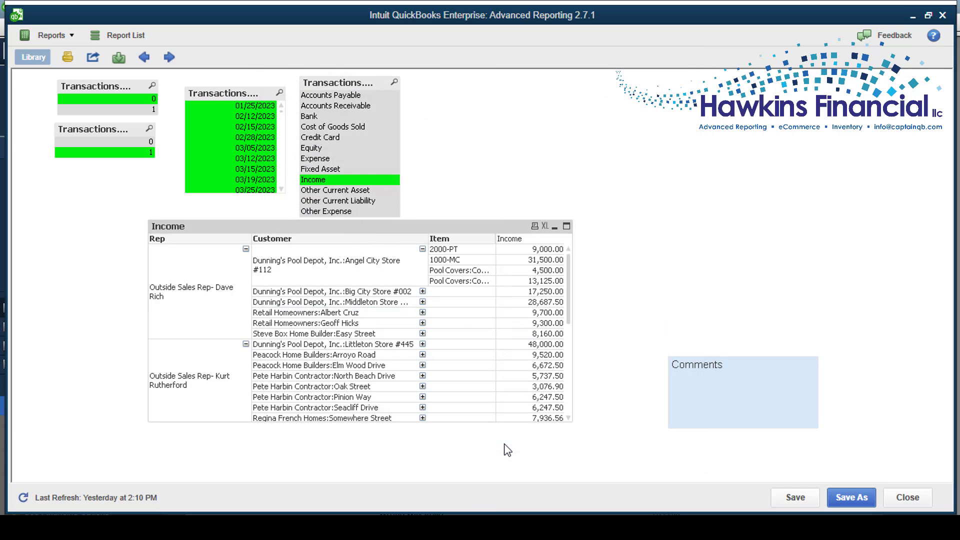
- Expand all customer rows in the Income table to list their items, and move the Item column ahead of Rep
right_click(372, 270)
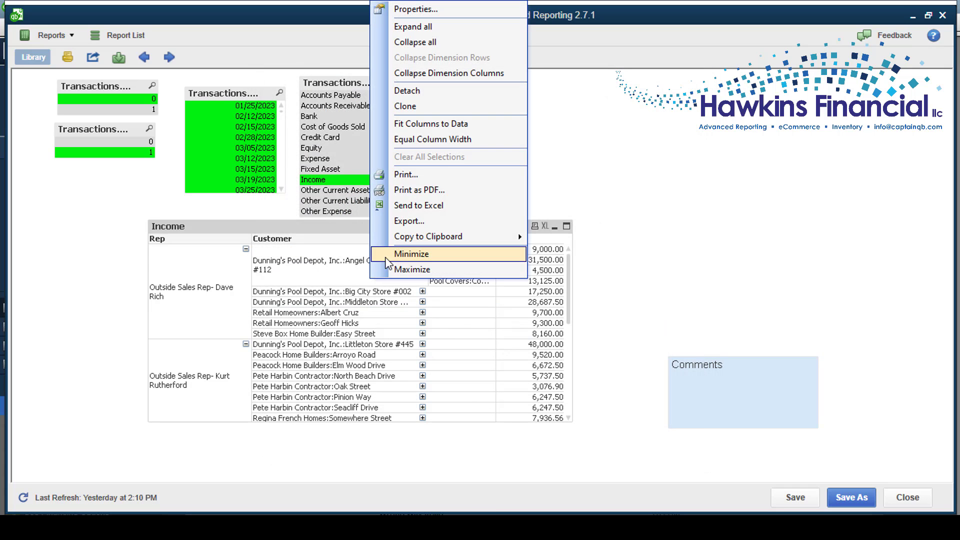
click(450, 34)
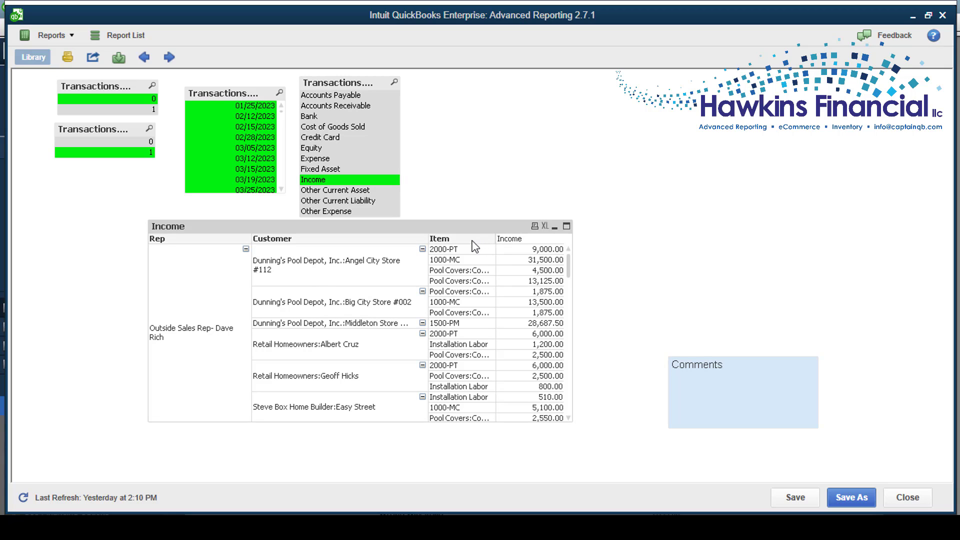
mouse_move(473, 243)
mouse_down()
mouse_move(439, 259)
mouse_move(220, 299)
mouse_up()
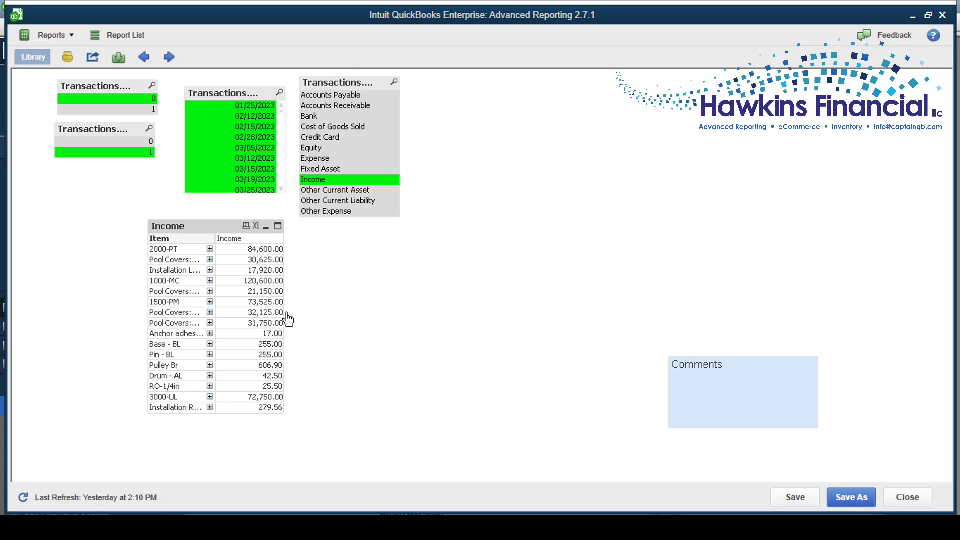
- Break item 2000-PT down by rep, collapsing the customer level and reopening it only for the first rep
click(210, 249)
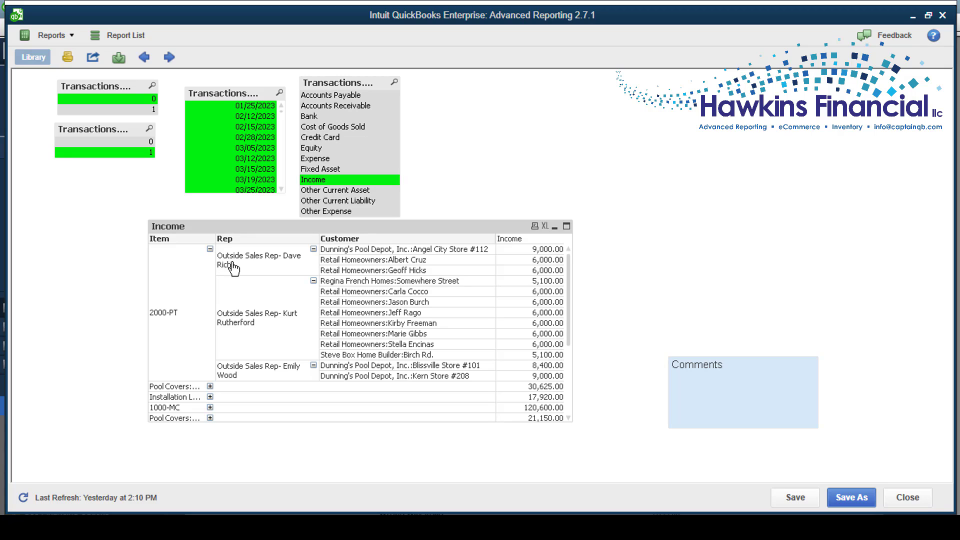
right_click(271, 272)
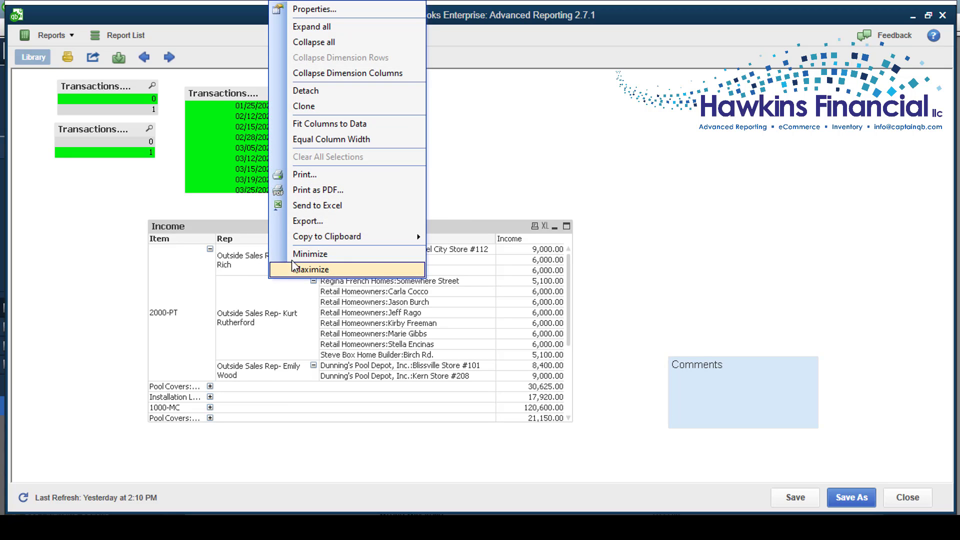
click(324, 43)
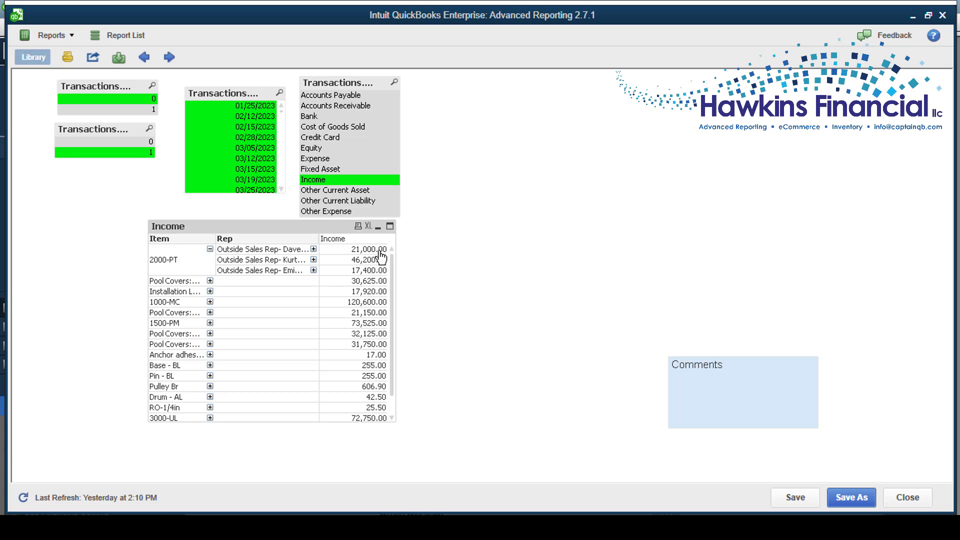
click(313, 249)
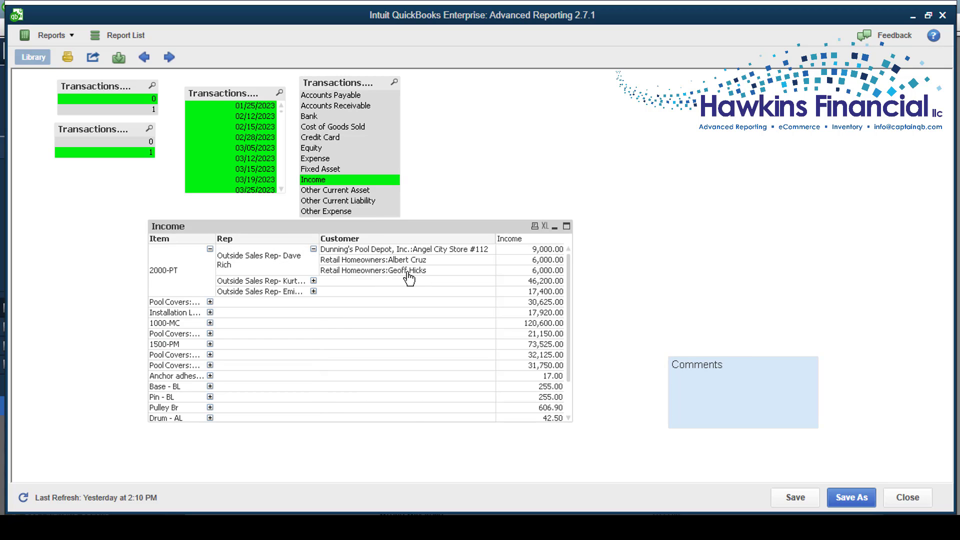